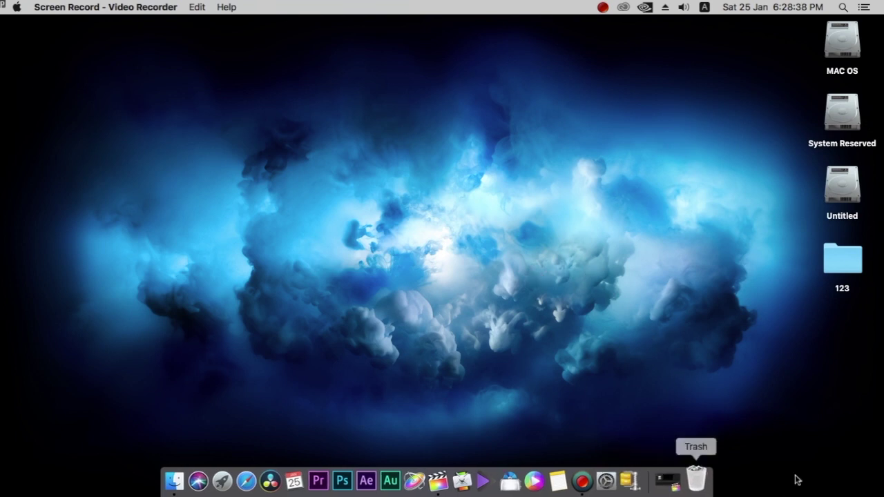
Switch to Final Cut Pro and add the MVI_8720 and MVI_8727 clips to the empty 123 timeline
{"action": "left_click", "coordinate": [673, 481]}
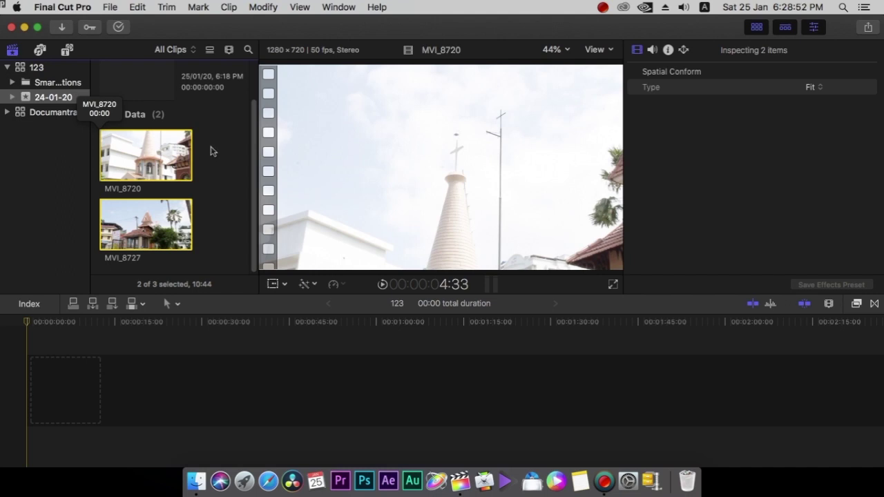
{"action": "left_click_drag", "start_coordinate": [134, 230], "coordinate": [148, 390]}
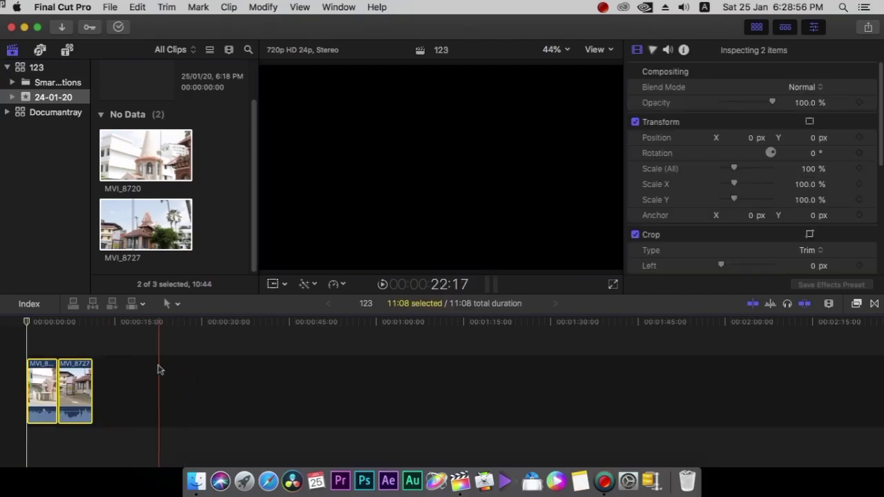
Stack the MVI_8727 clip directly above MVI_8720 at the start of the timeline
{"action": "left_click", "coordinate": [43, 323]}
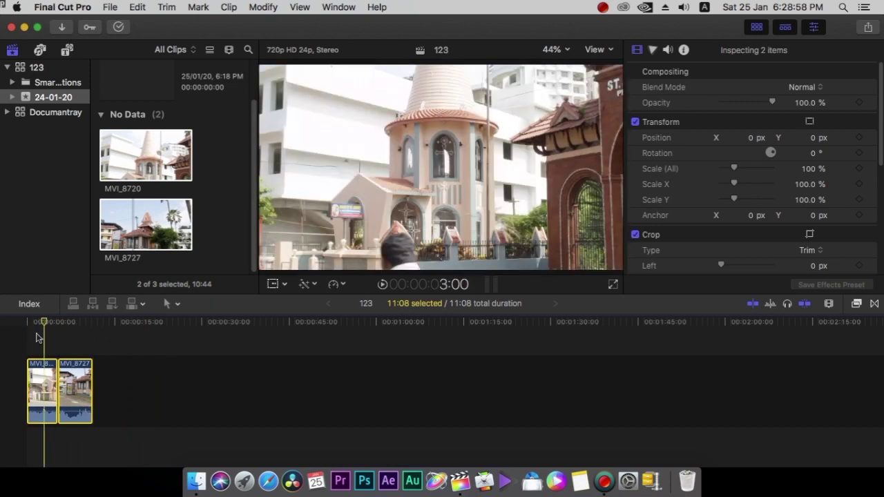
{"action": "left_click_drag", "start_coordinate": [38, 337], "coordinate": [19, 341]}
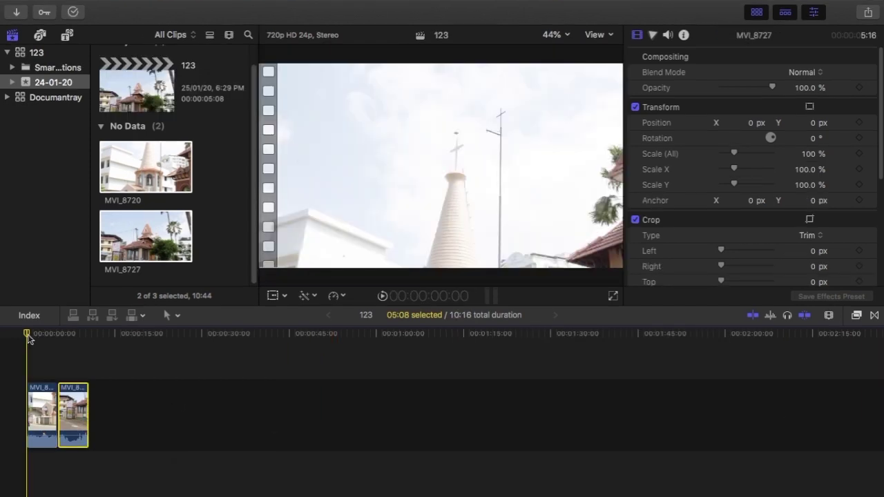
{"action": "mouse_move", "coordinate": [29, 337]}
{"action": "left_mouse_down"}
{"action": "mouse_move", "coordinate": [69, 335]}
{"action": "mouse_move", "coordinate": [34, 341]}
{"action": "mouse_move", "coordinate": [43, 342]}
{"action": "left_mouse_up"}
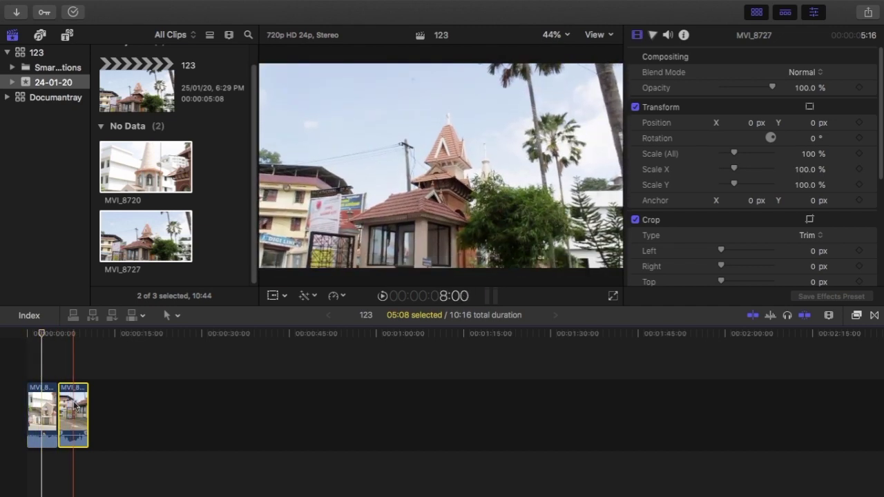
{"action": "left_click_drag", "start_coordinate": [74, 408], "coordinate": [45, 336]}
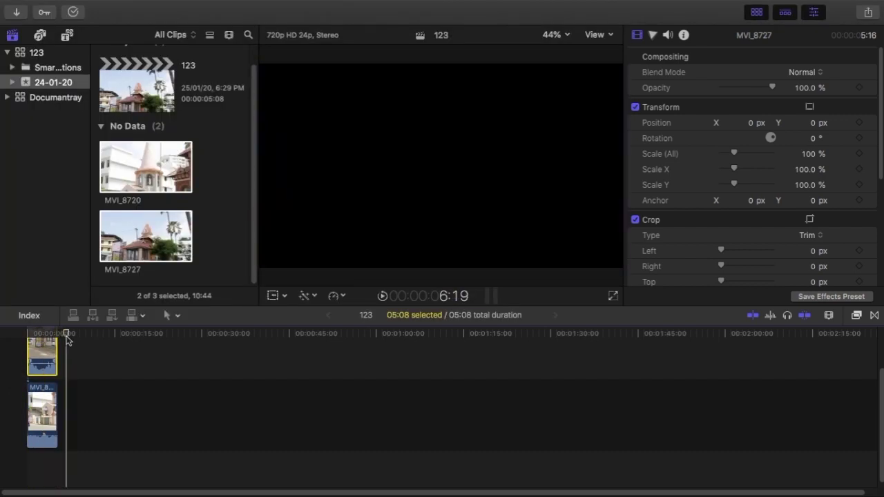
Disable the upper MVI_8727 clip and crop 655 px off the left side of MVI_8720
{"action": "left_click", "coordinate": [38, 334]}
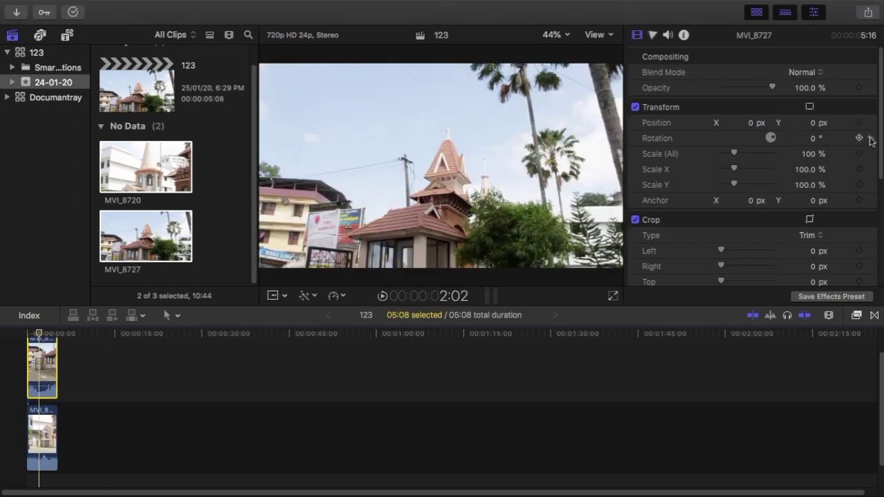
{"action": "scroll", "coordinate": [877, 152], "scroll_direction": "down", "scroll_amount": 1}
{"action": "scroll", "coordinate": [876, 157], "scroll_direction": "down", "scroll_amount": 3}
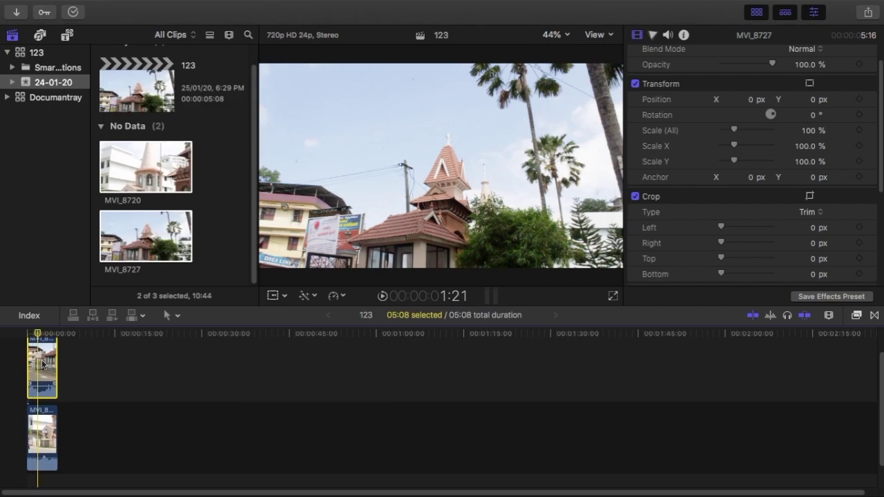
{"action": "key", "text": "v"}
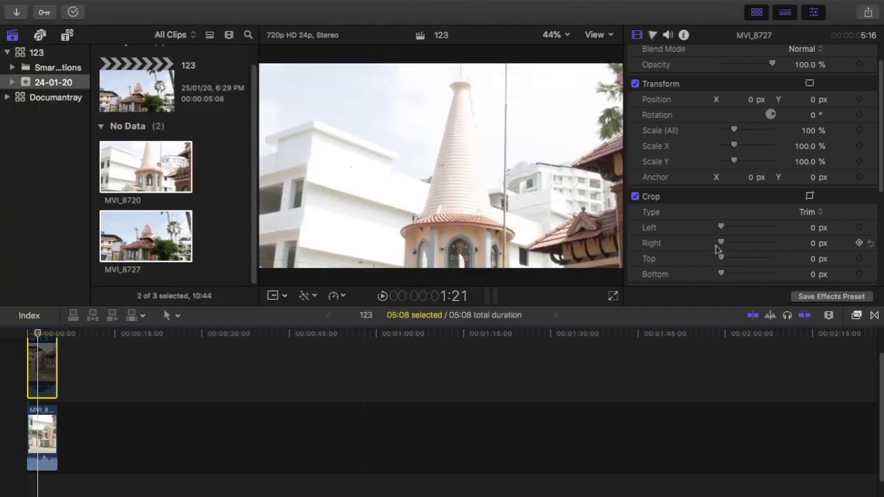
{"action": "left_click", "coordinate": [55, 435]}
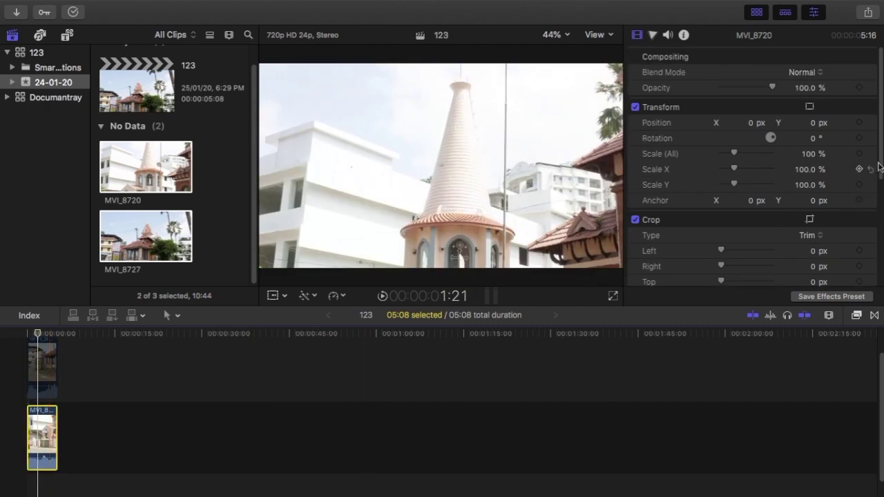
{"action": "scroll", "coordinate": [859, 176], "scroll_direction": "down", "scroll_amount": 3}
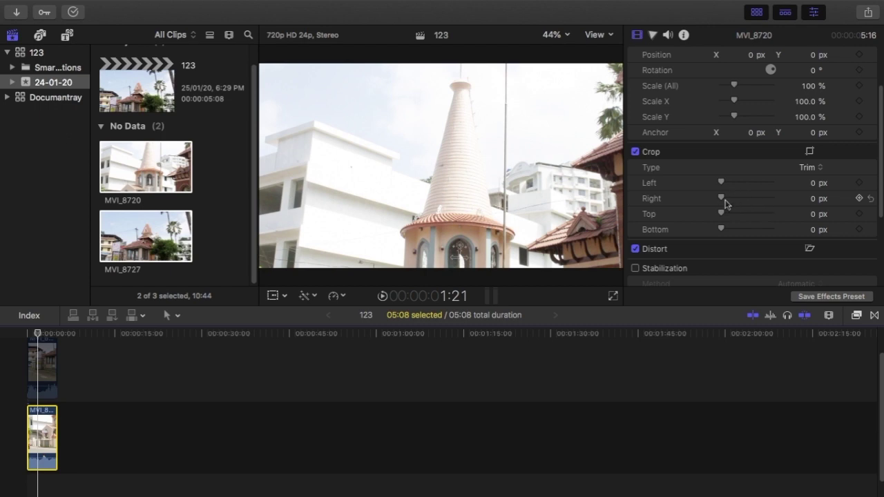
{"action": "left_click_drag", "start_coordinate": [722, 185], "coordinate": [769, 193]}
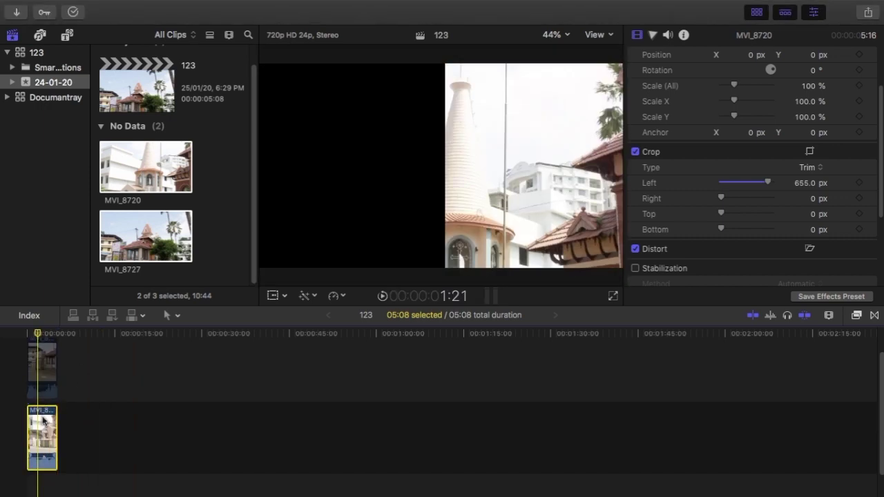
Re-enable the upper MVI_8727 clip and crop 638 px off its right side
{"action": "left_click", "coordinate": [44, 383]}
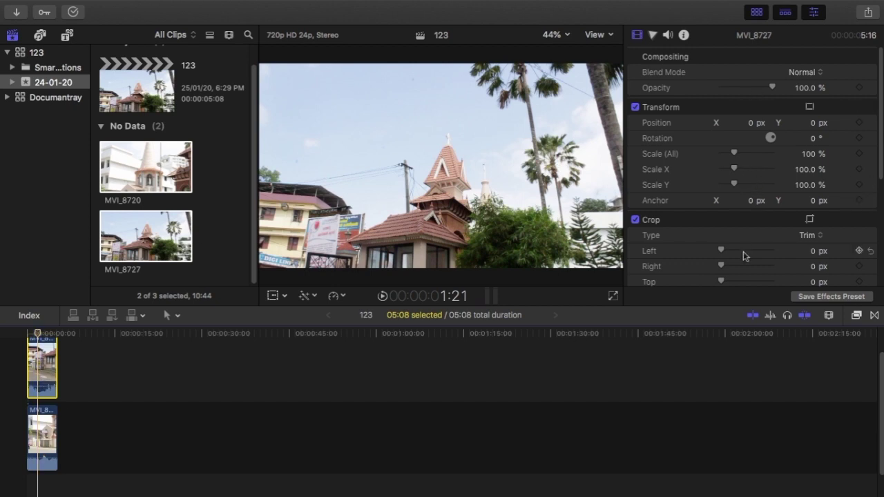
{"action": "scroll", "coordinate": [881, 157], "scroll_direction": "down", "scroll_amount": 5}
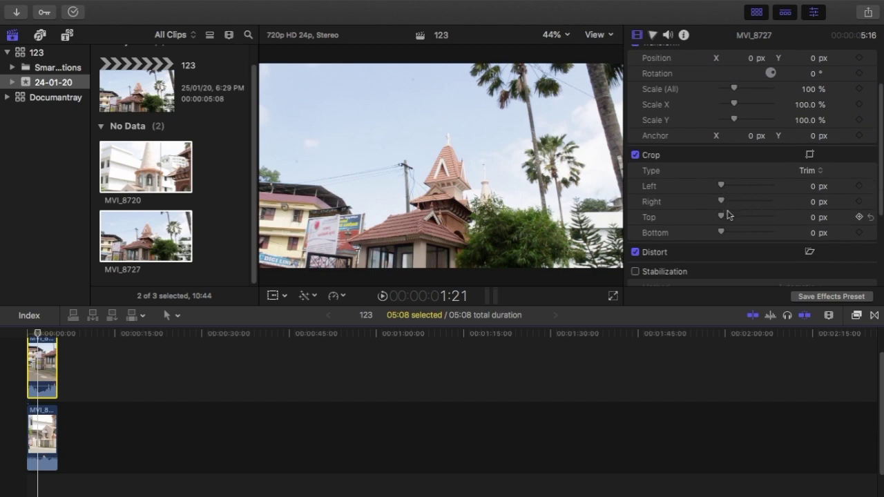
{"action": "left_click_drag", "start_coordinate": [722, 201], "coordinate": [771, 214]}
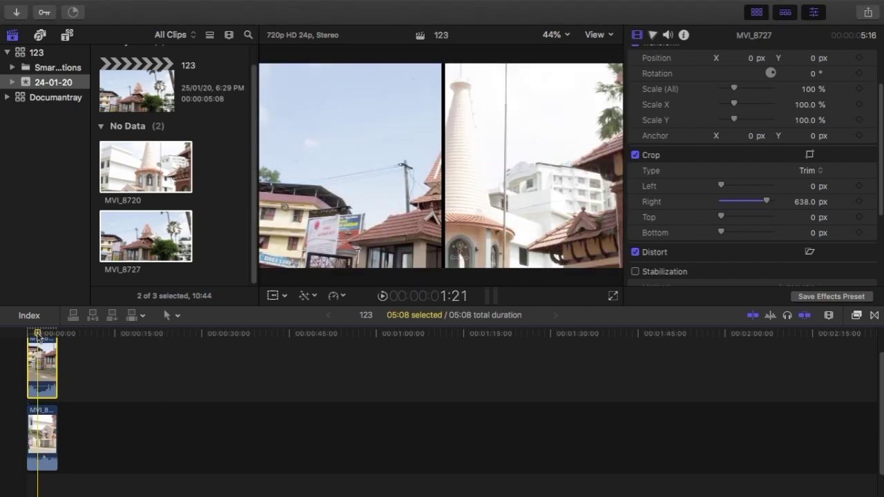
Play the split-screen sequence from the start of the timeline to check both halves
{"action": "left_click_drag", "start_coordinate": [38, 336], "coordinate": [18, 342]}
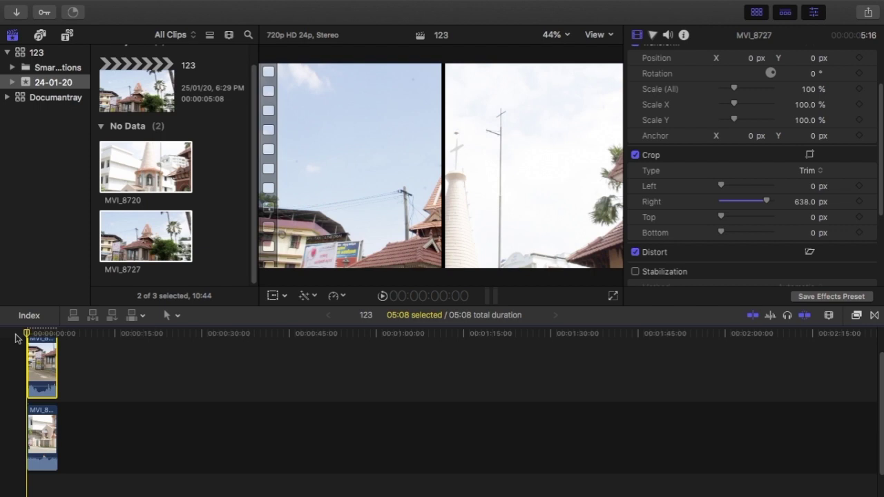
{"action": "key", "text": "space"}
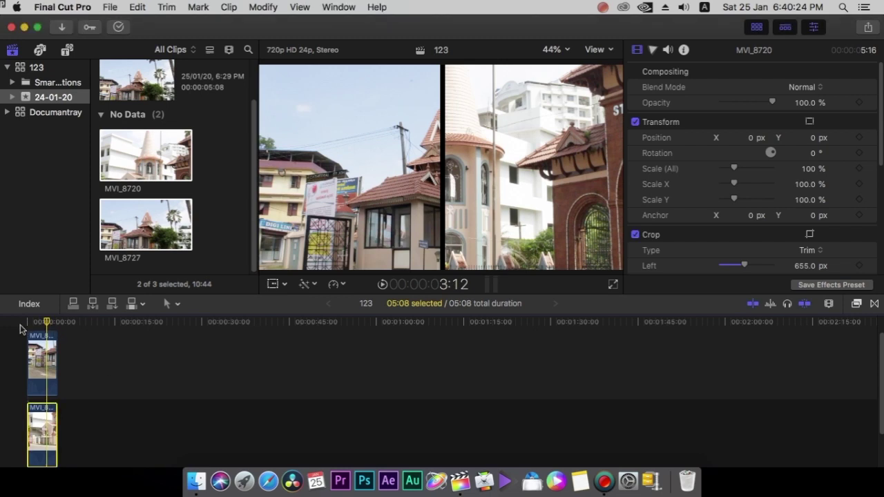
{"action": "left_click", "coordinate": [25, 326]}
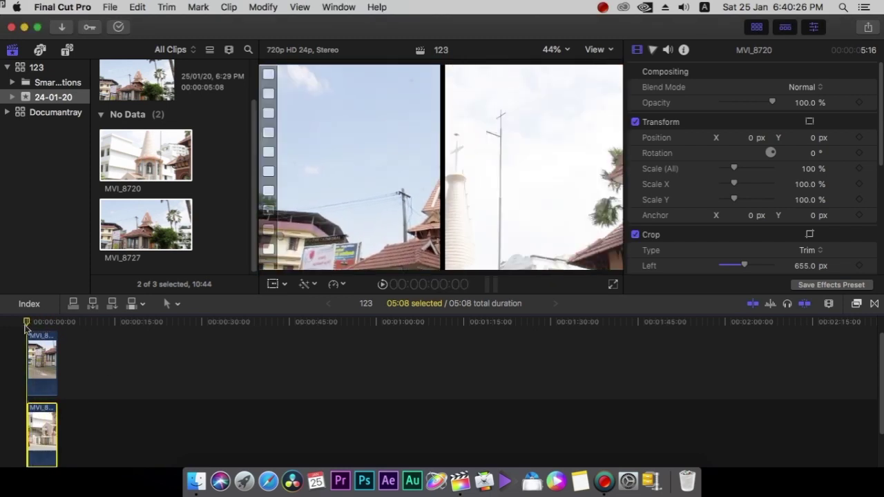
{"action": "key", "text": "space"}
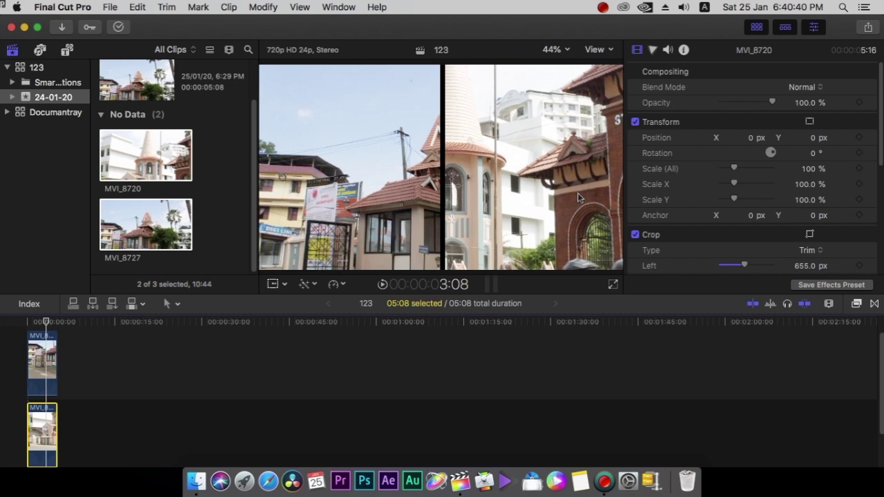
Reduce the left crop of the lower MVI_8720 clip to 97 px
{"action": "scroll", "coordinate": [878, 147], "scroll_direction": "down", "scroll_amount": 5}
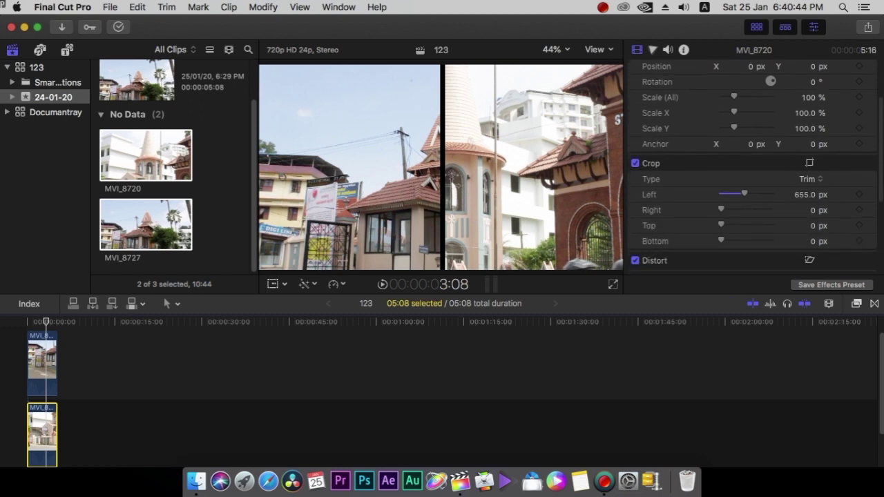
{"action": "scroll", "coordinate": [881, 161], "scroll_direction": "up", "scroll_amount": 3}
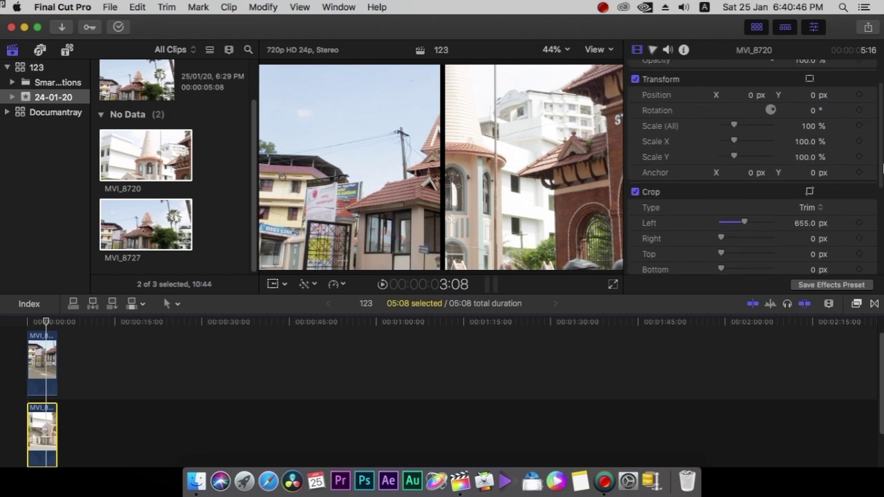
{"action": "scroll", "coordinate": [882, 162], "scroll_direction": "up", "scroll_amount": 2}
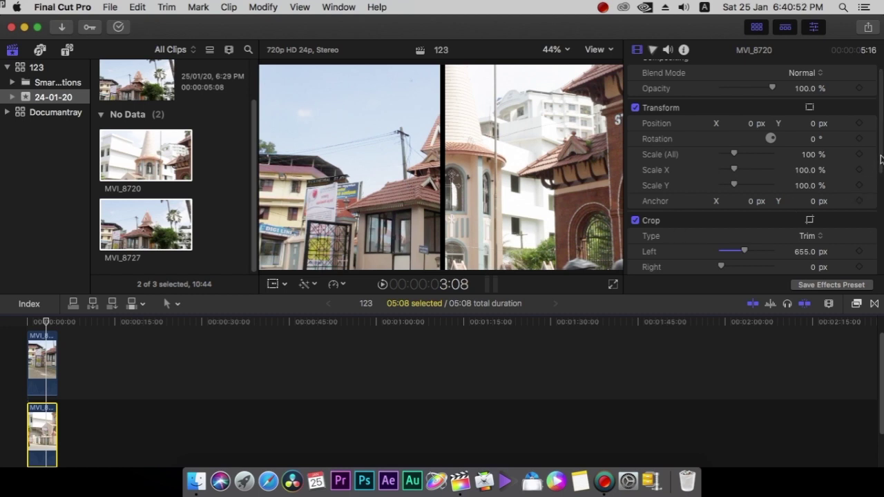
{"action": "scroll", "coordinate": [828, 200], "scroll_direction": "down", "scroll_amount": 5}
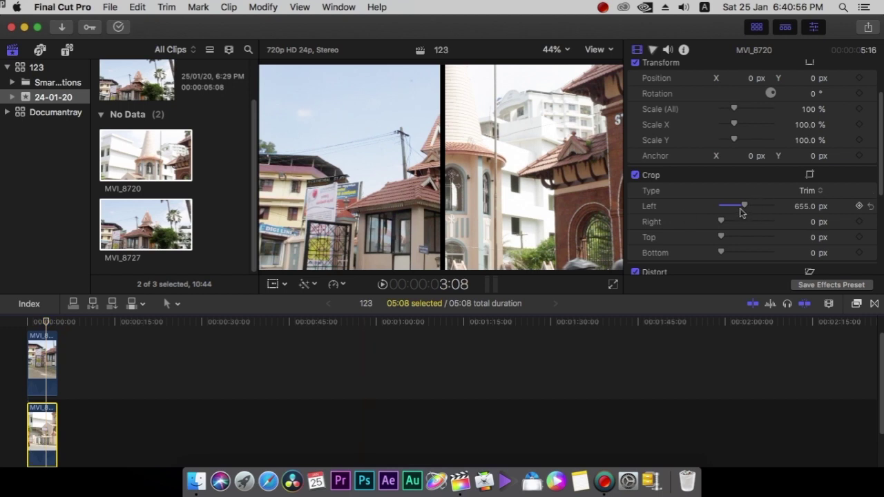
{"action": "mouse_move", "coordinate": [741, 212]}
{"action": "left_mouse_down"}
{"action": "mouse_move", "coordinate": [718, 211]}
{"action": "mouse_move", "coordinate": [727, 213]}
{"action": "left_mouse_up"}
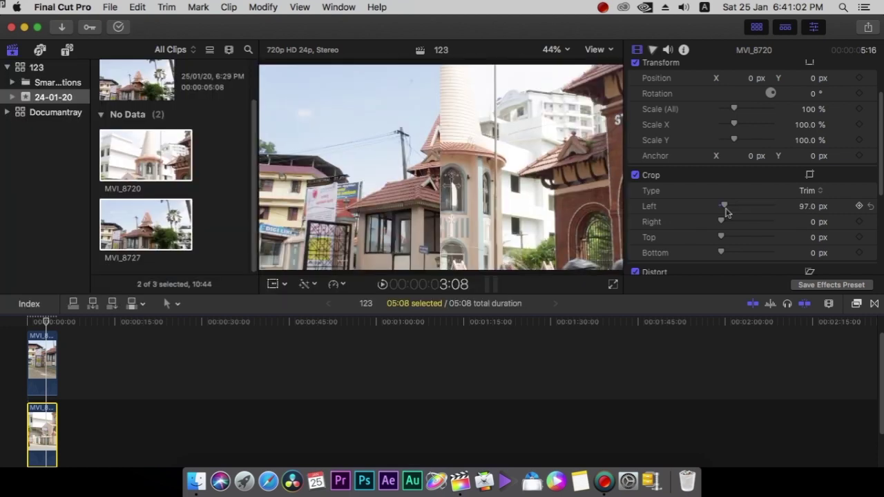
Set the X position of MVI_8720 to 121 px to centre its tower in the right half
{"action": "scroll", "coordinate": [882, 158], "scroll_direction": "up", "scroll_amount": 2}
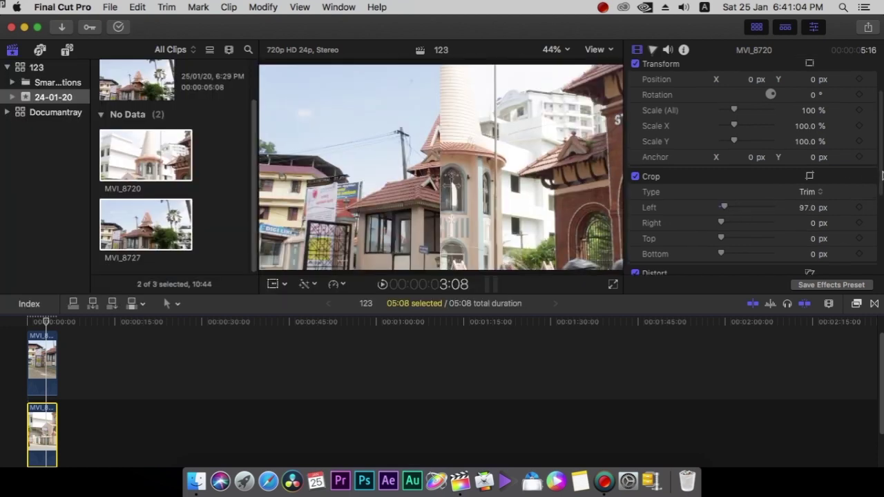
{"action": "scroll", "coordinate": [882, 158], "scroll_direction": "up", "scroll_amount": 2}
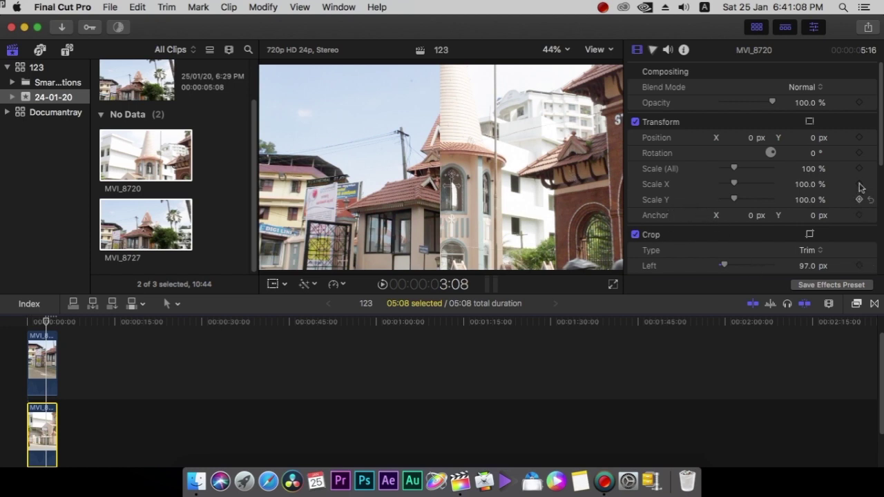
{"action": "scroll", "coordinate": [881, 154], "scroll_direction": "down", "scroll_amount": 2}
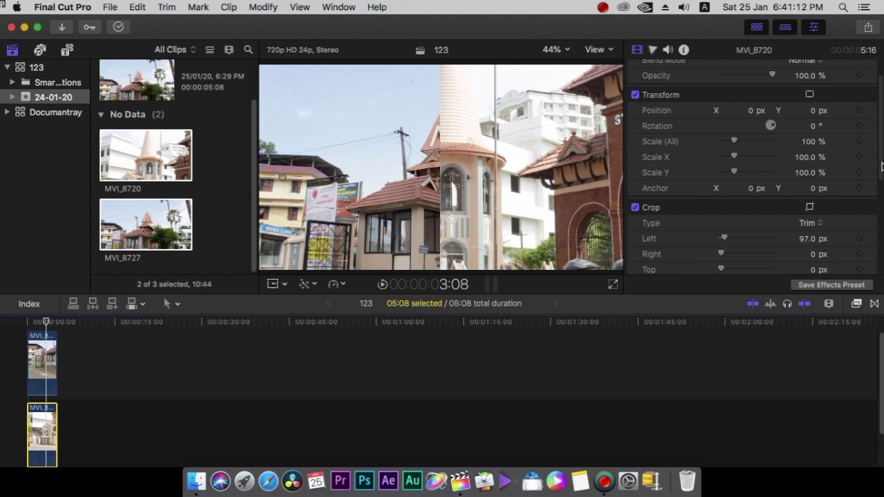
{"action": "scroll", "coordinate": [881, 166], "scroll_direction": "up", "scroll_amount": 1}
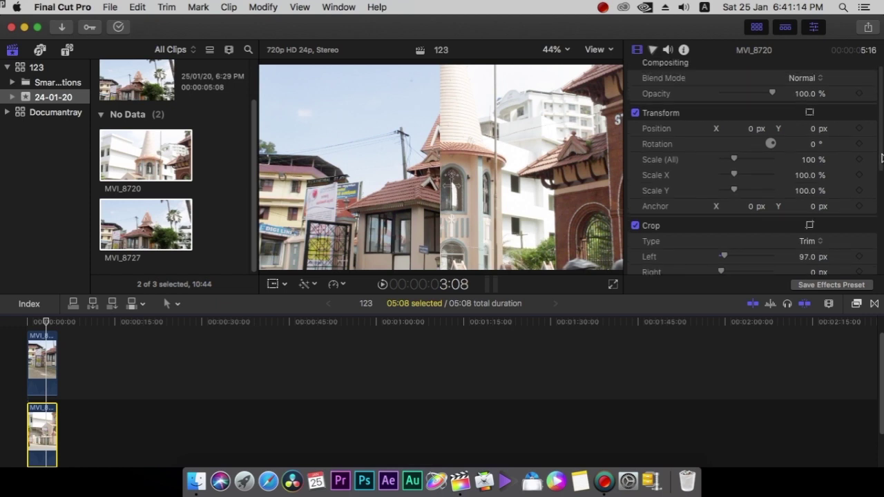
{"action": "scroll", "coordinate": [881, 159], "scroll_direction": "up", "scroll_amount": 1}
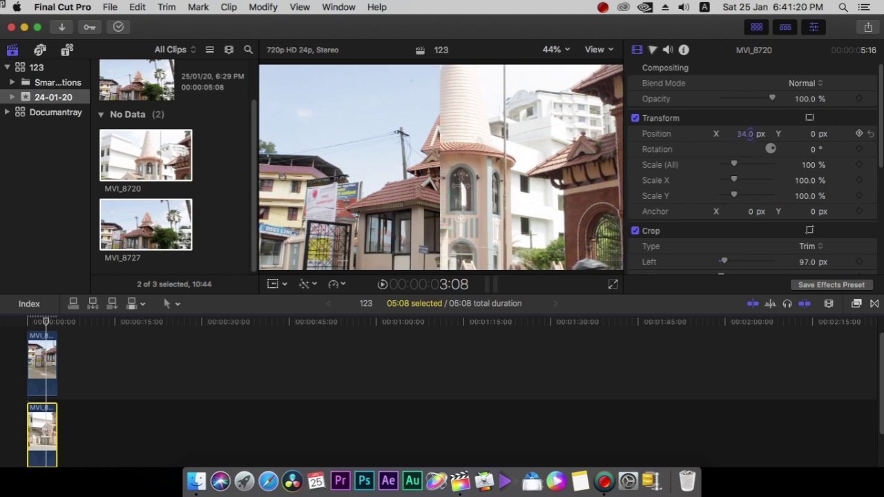
{"action": "mouse_move", "coordinate": [744, 133]}
{"action": "left_mouse_down"}
{"action": "mouse_move", "coordinate": [881, 134]}
{"action": "mouse_move", "coordinate": [552, 133]}
{"action": "mouse_move", "coordinate": [750, 133]}
{"action": "left_mouse_up"}
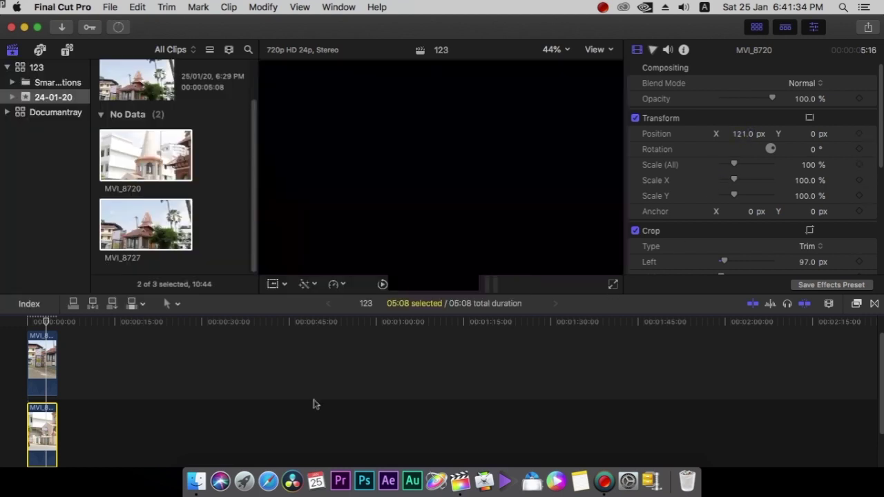
Set the right crop of MVI_8727 to 333 px and shift the clip left so its right edge sits near the frame's centre
{"action": "left_click", "coordinate": [42, 360]}
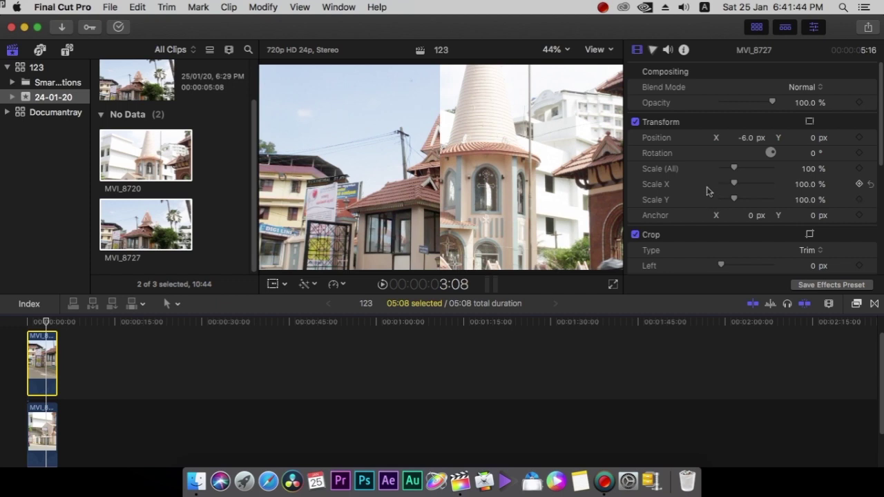
{"action": "scroll", "coordinate": [855, 193], "scroll_direction": "down", "scroll_amount": 3}
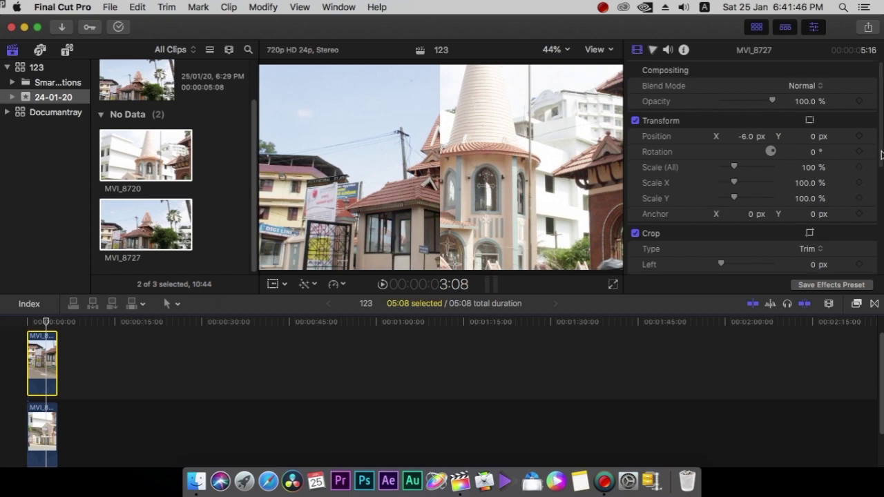
{"action": "scroll", "coordinate": [753, 173], "scroll_direction": "down", "scroll_amount": 2}
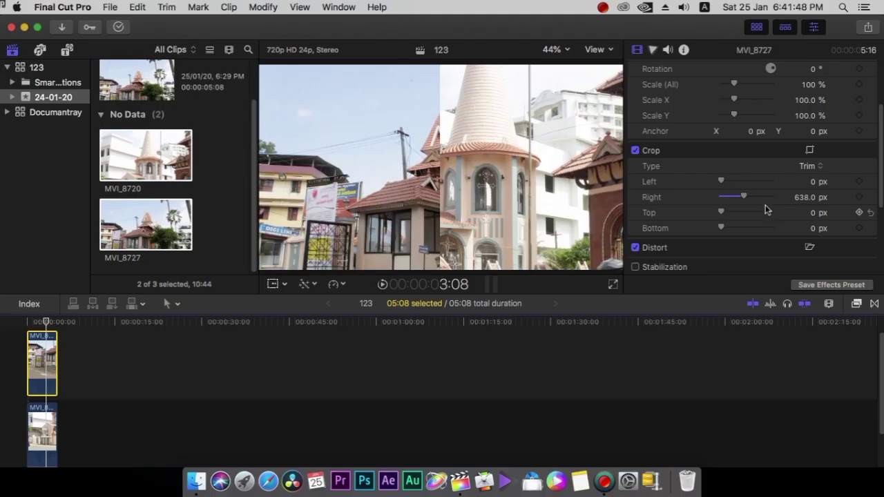
{"action": "left_click_drag", "start_coordinate": [744, 197], "coordinate": [734, 198]}
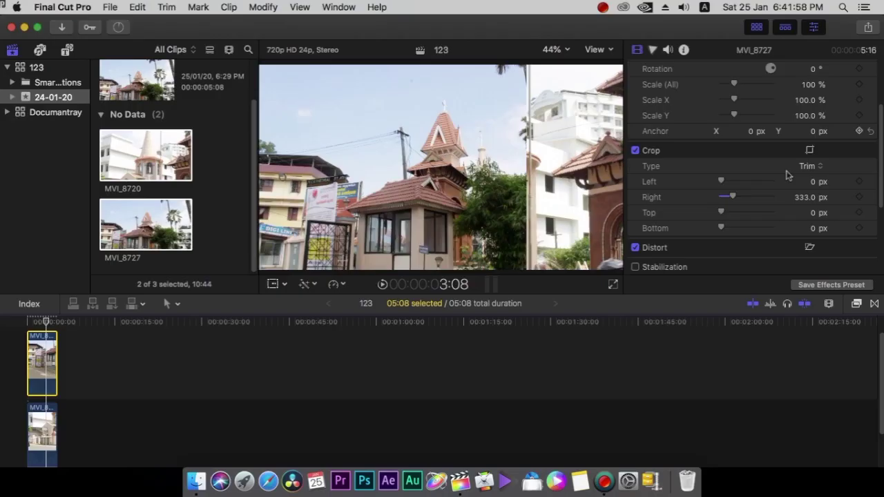
{"action": "scroll", "coordinate": [873, 172], "scroll_direction": "up", "scroll_amount": 3}
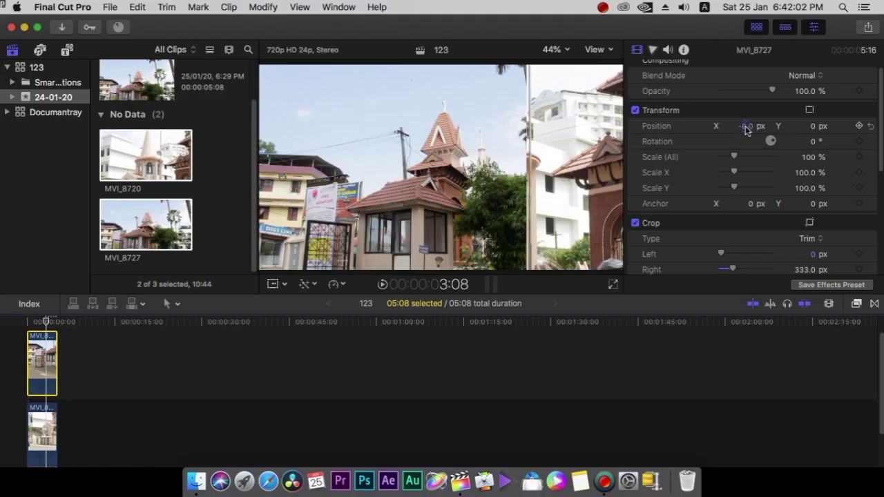
{"action": "left_click_drag", "start_coordinate": [748, 128], "coordinate": [613, 128]}
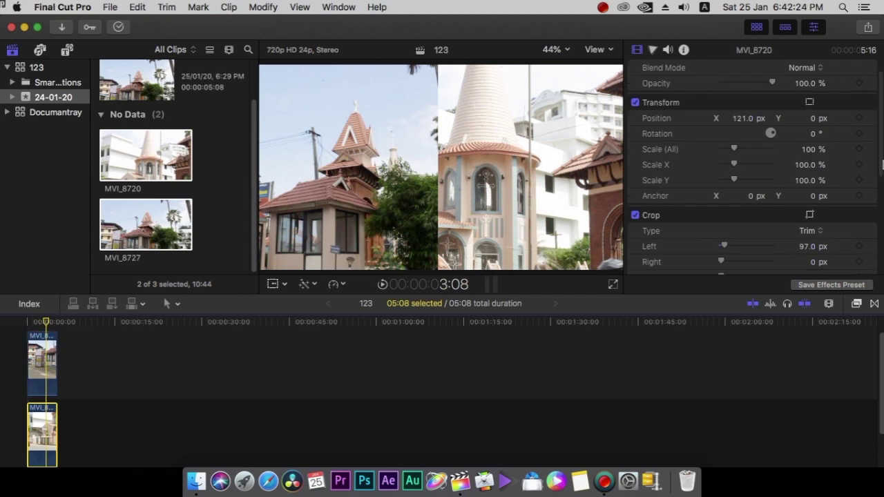
Set the left crop of MVI_8720 to 528 px to leave a thin black divider between the halves
{"action": "scroll", "coordinate": [752, 166], "scroll_direction": "down", "scroll_amount": 2}
{"action": "scroll", "coordinate": [744, 198], "scroll_direction": "down", "scroll_amount": 1}
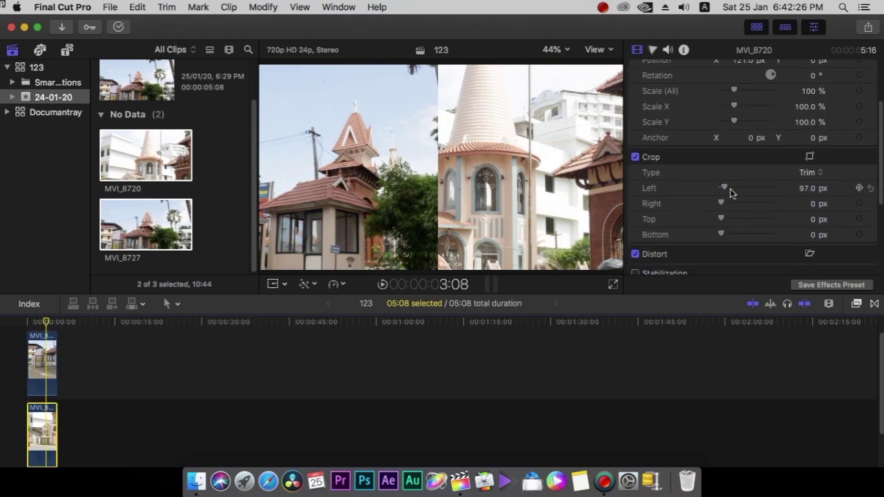
{"action": "mouse_move", "coordinate": [726, 191]}
{"action": "left_mouse_down"}
{"action": "mouse_move", "coordinate": [742, 192]}
{"action": "mouse_move", "coordinate": [740, 200]}
{"action": "left_mouse_up"}
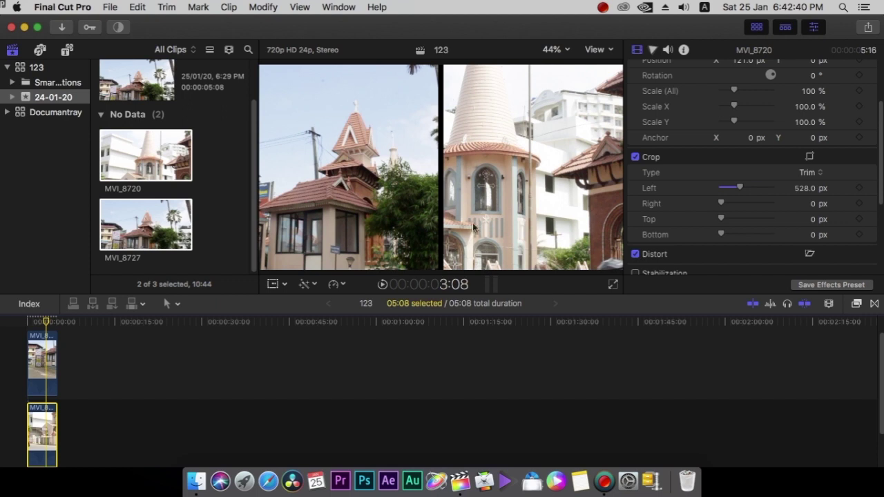
Play the repositioned split-screen sequence and return the playhead to the start of the timeline
{"action": "left_click", "coordinate": [36, 321]}
{"action": "key", "text": "space"}
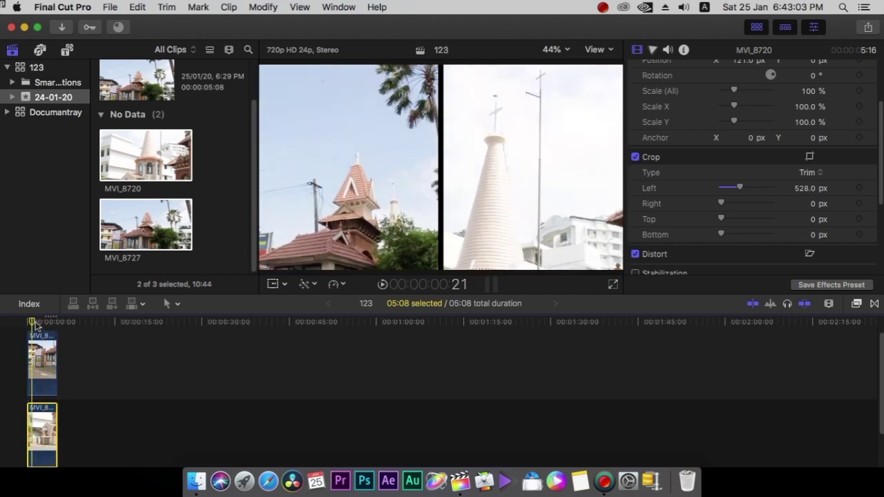
{"action": "left_click", "coordinate": [18, 326]}
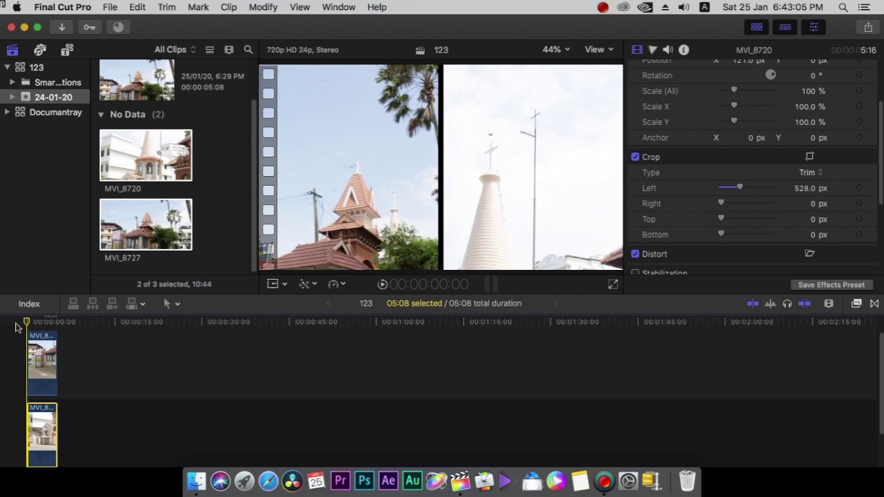